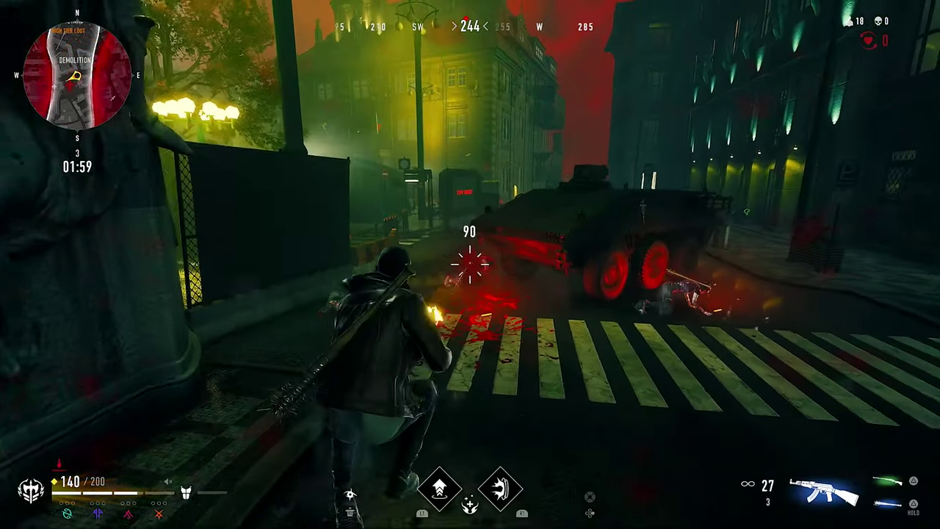
# Step: Fight around the armoured vehicle with the assault rifle, reloading and taking cover beside its wheels
pyautogui.press('w')
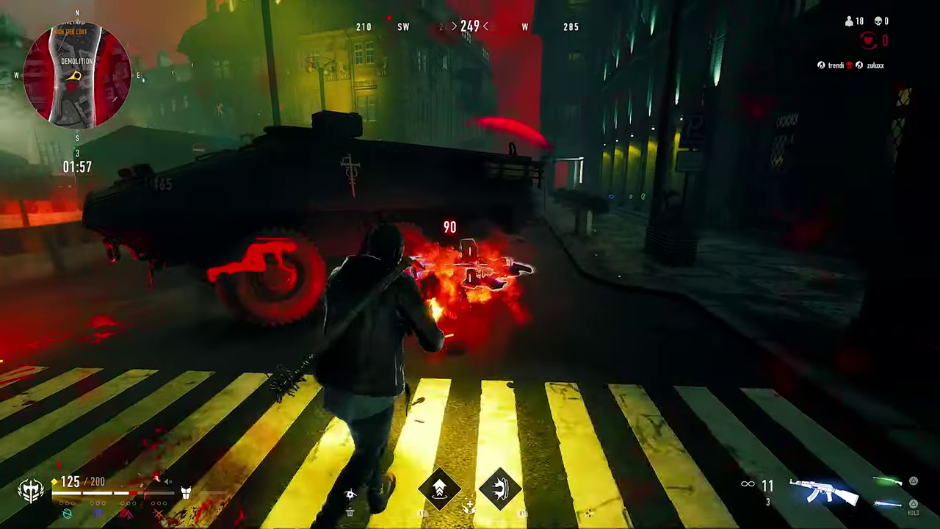
pyautogui.press('w')
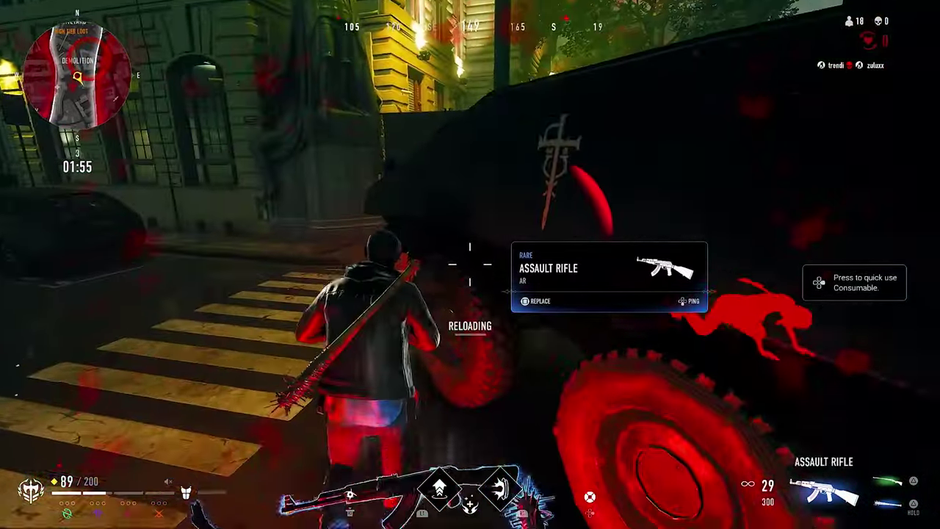
pyautogui.press('w')
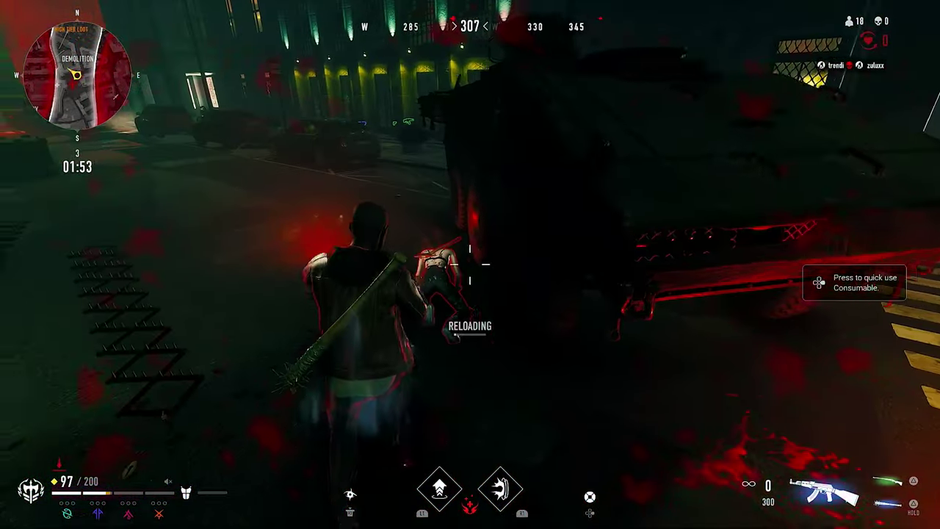
pyautogui.press('w')
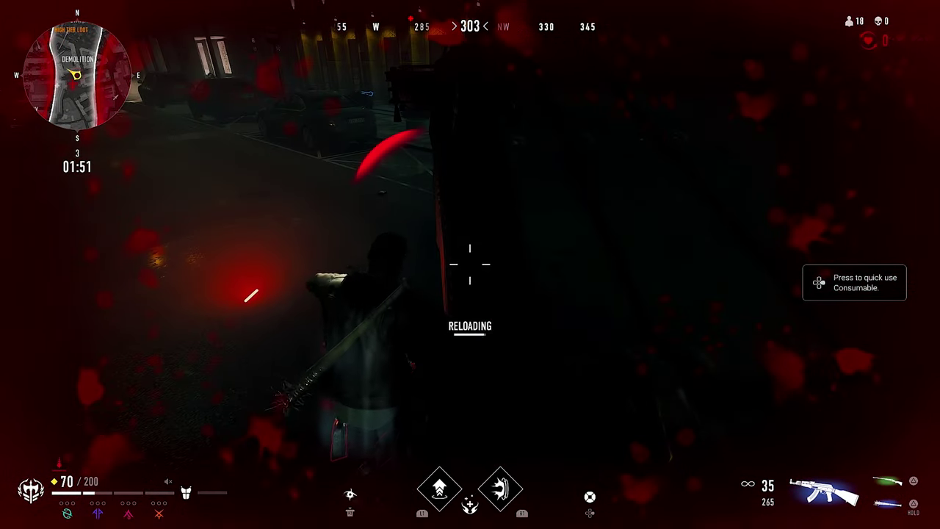
pyautogui.press('w')
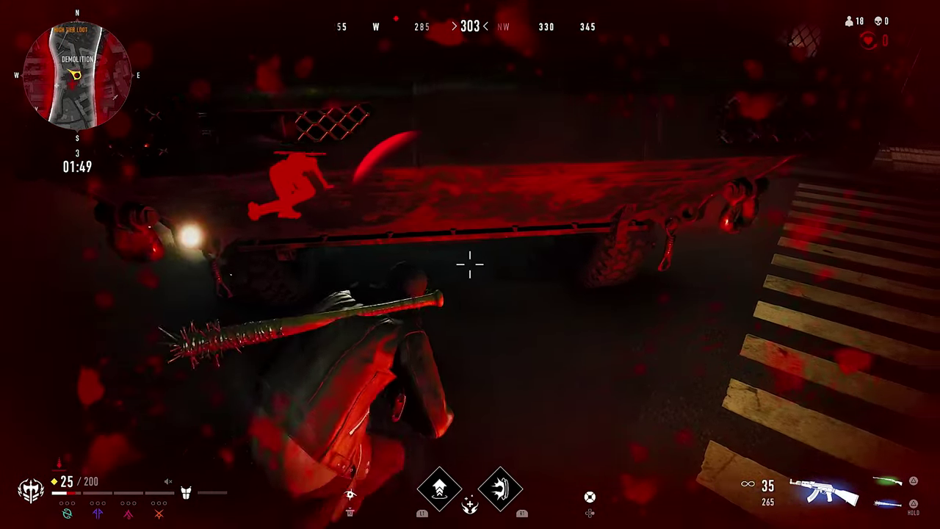
pyautogui.press('w')
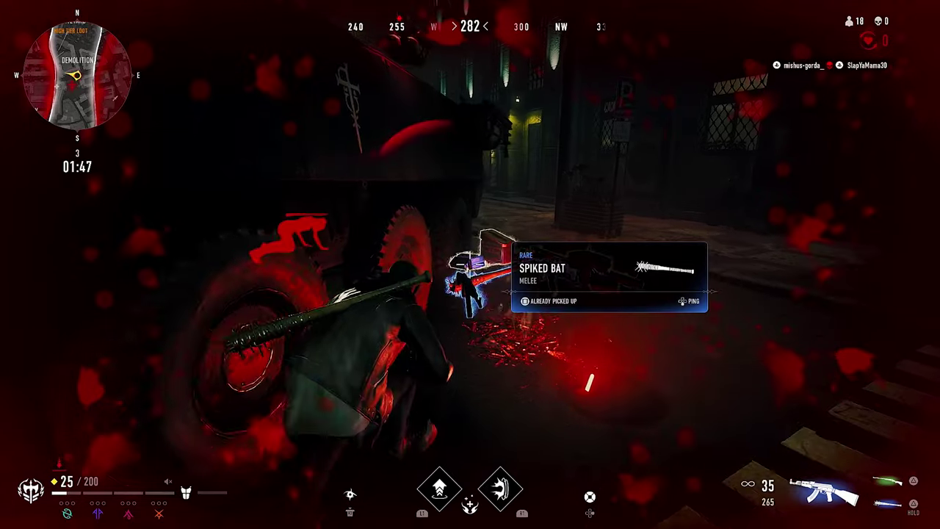
# Step: Restore health with a blood bag from the consumable wheel while crouched behind the armoured vehicle
pyautogui.press('q')
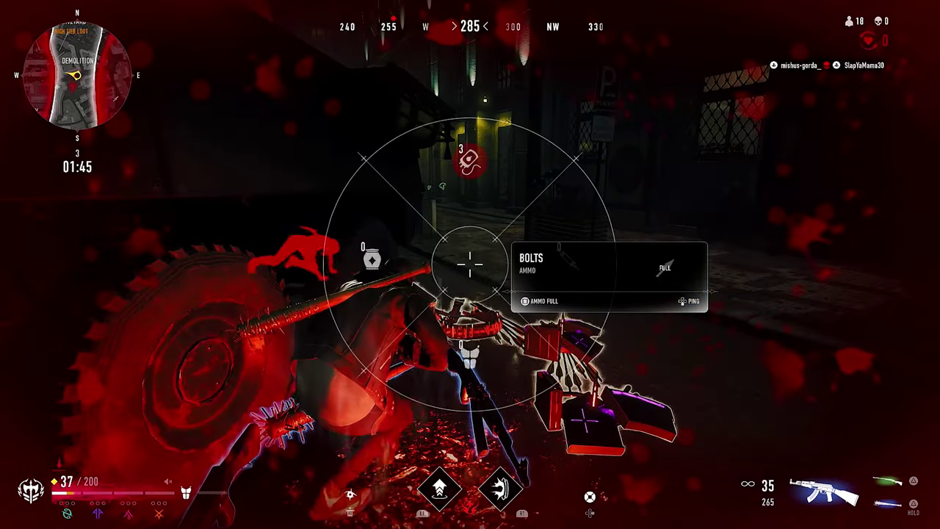
pyautogui.press('s')
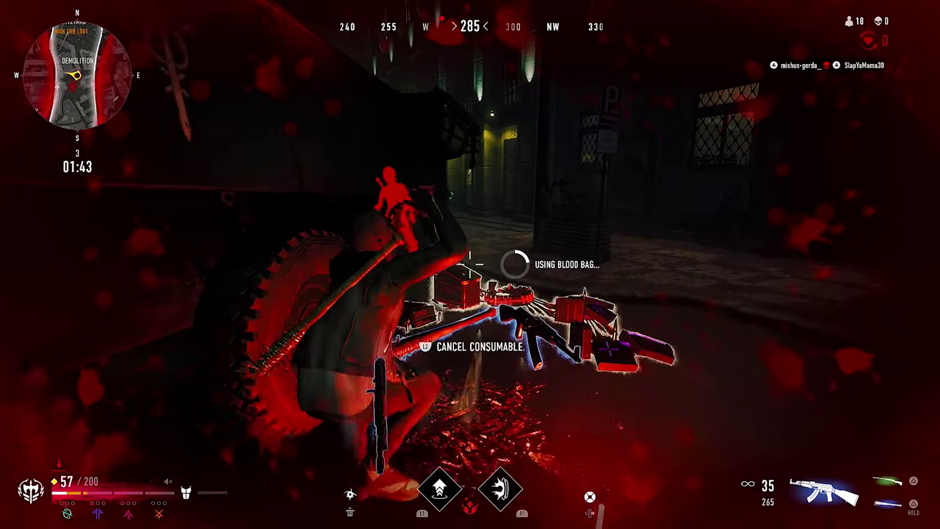
pyautogui.press('a')
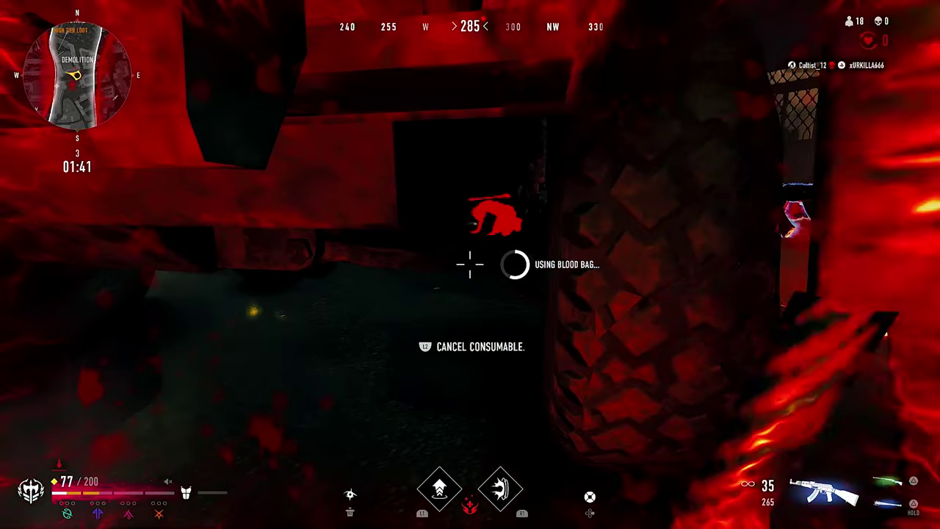
pyautogui.press('w')
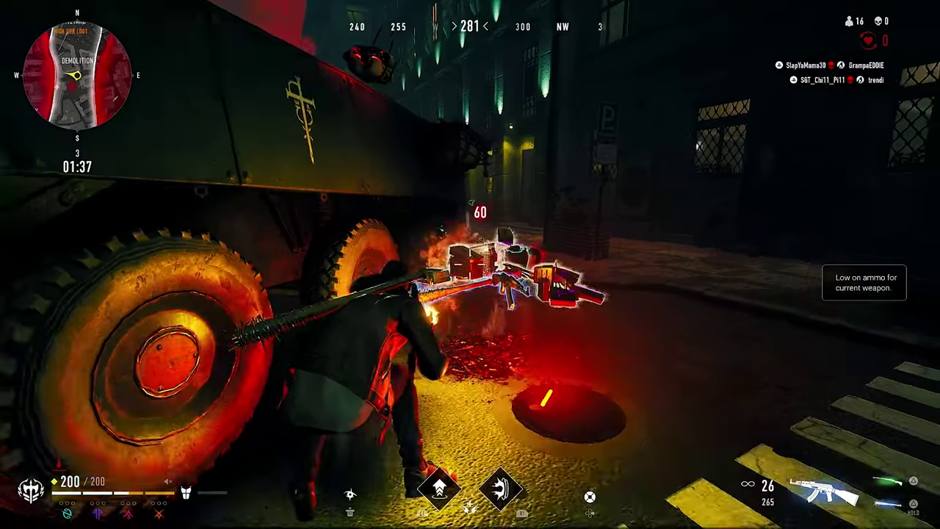
# Step: Reload the assault rifle, replenish its ammo at the loot beside the vehicle and move off towards the crosswalk
pyautogui.press('r')
pyautogui.press('s')
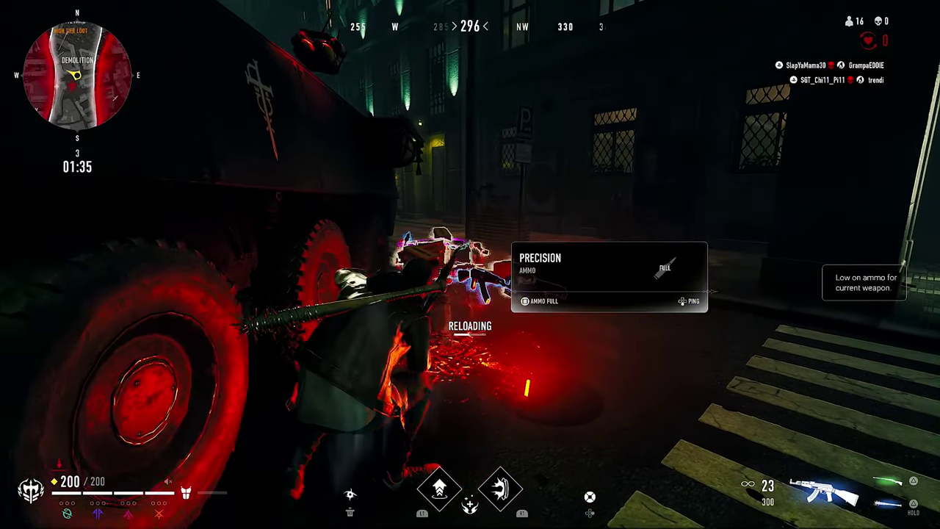
pyautogui.press('w')
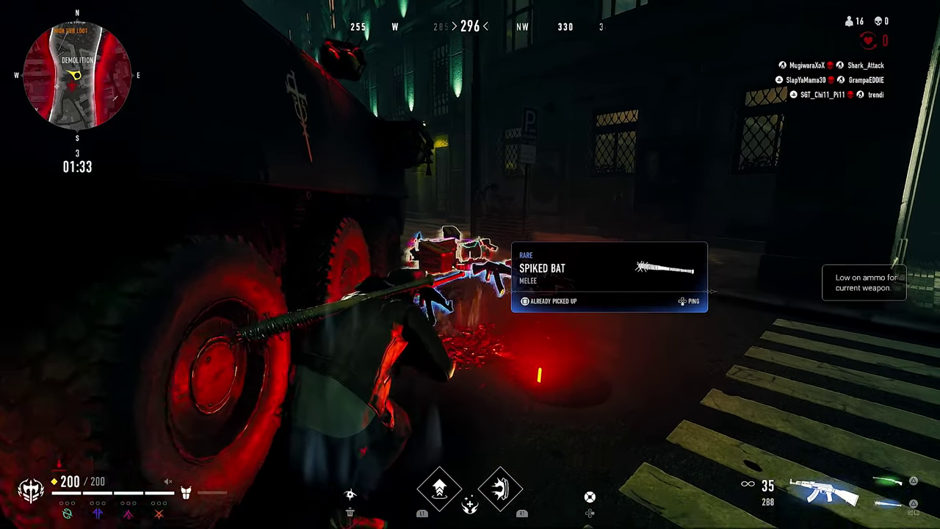
pyautogui.press('w')
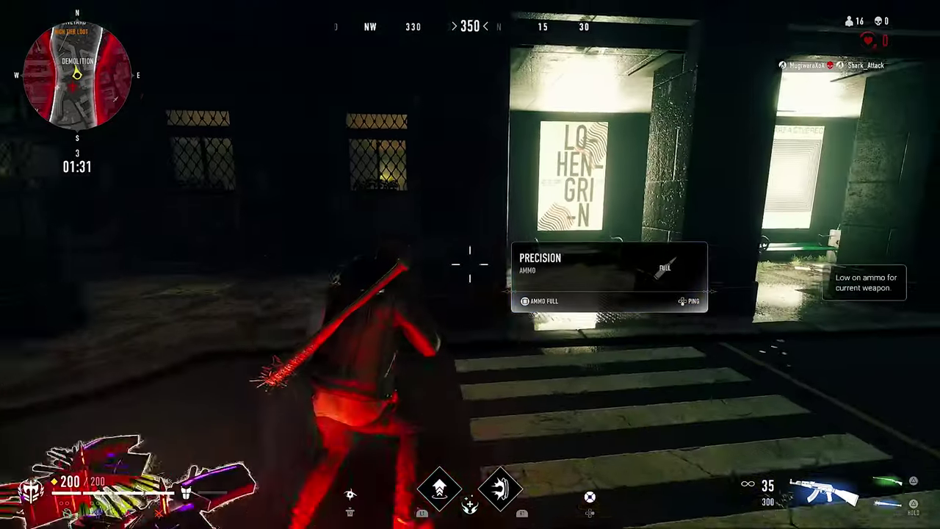
pyautogui.press('w')
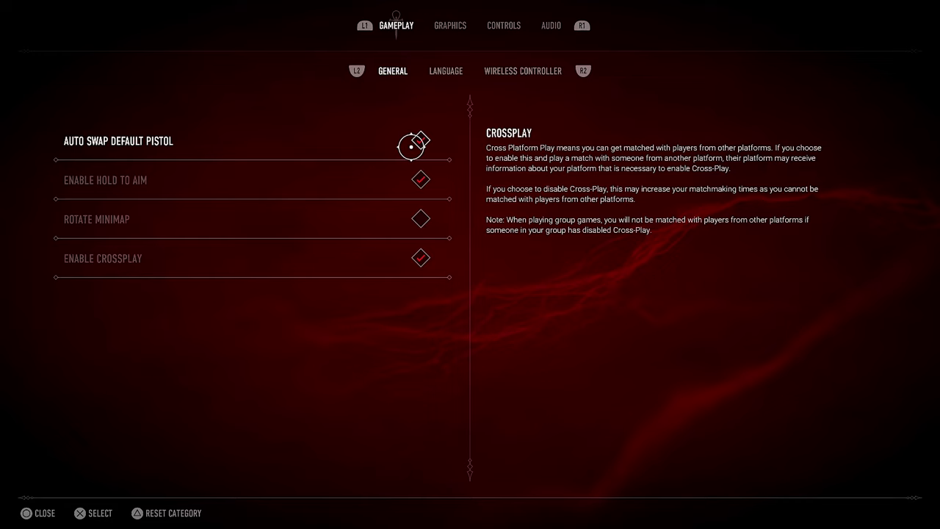
# Step: Review the general gameplay options from Auto Swap Default Pistol to Enable Crossplay and show the language settings
pyautogui.click(411, 141)
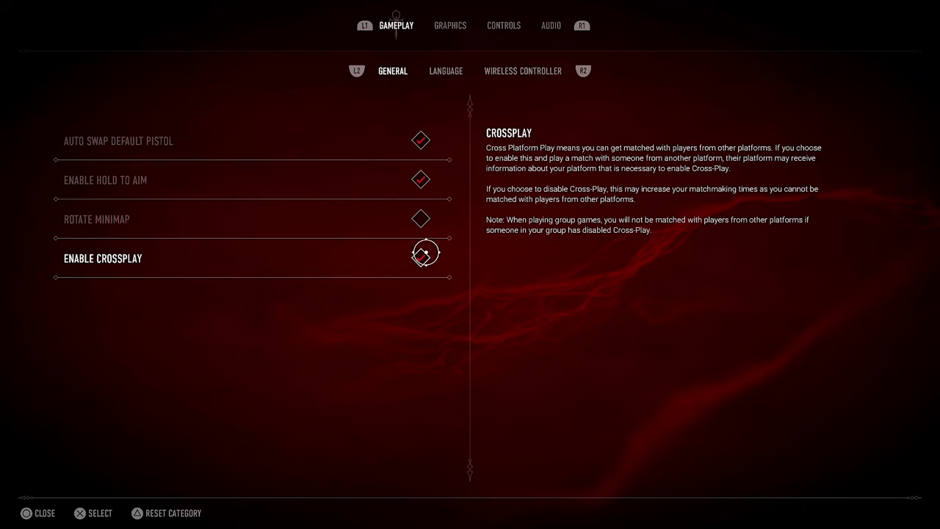
pyautogui.click(420, 258)
pyautogui.press('pagedown')
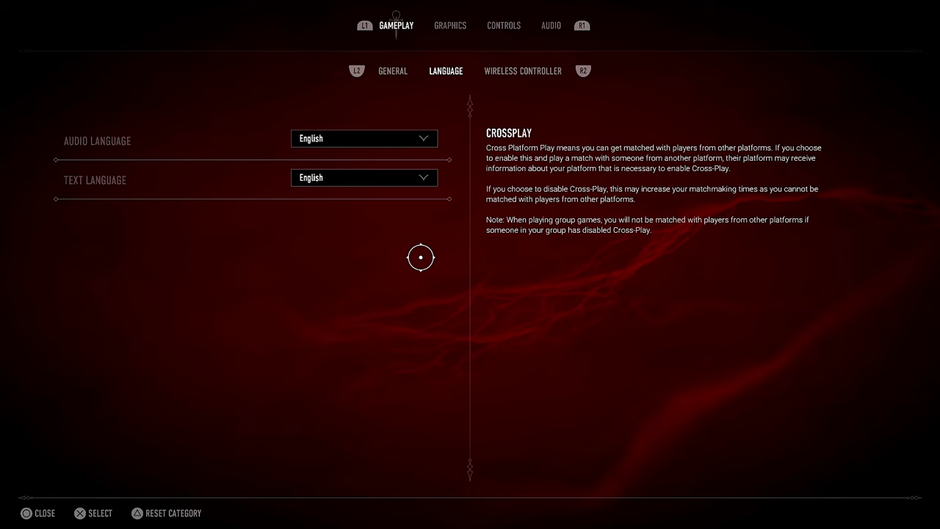
# Step: Examine the wireless controller's look, ADS and scoped sensitivities, axis inversion, aim assist and adaptive trigger options
pyautogui.press('e')
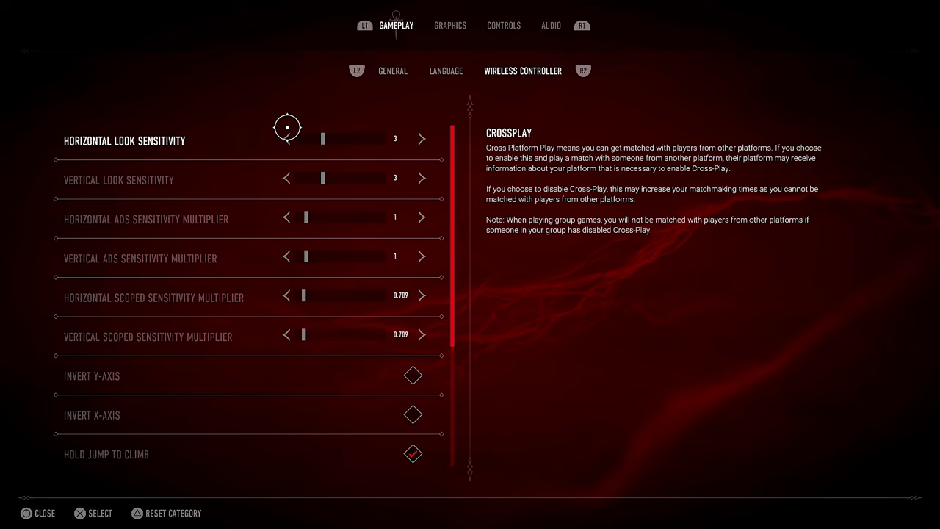
pyautogui.scroll(-1, 287, 128)
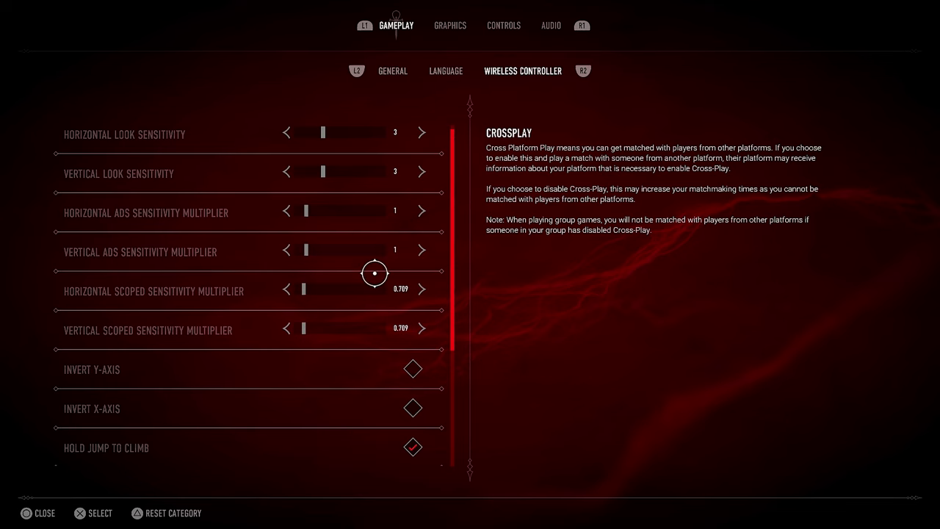
pyautogui.scroll(-2, 343, 279)
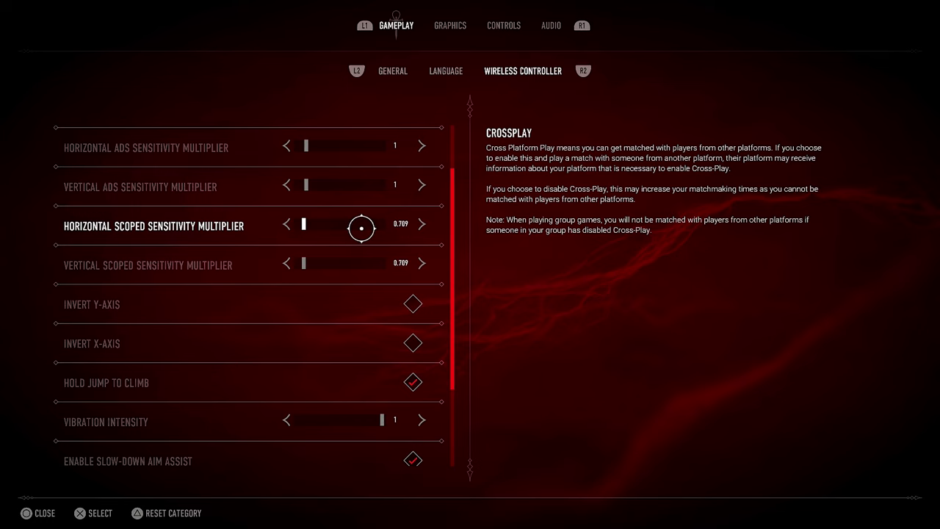
pyautogui.scroll(-1, 363, 254)
pyautogui.scroll(-2, 363, 254)
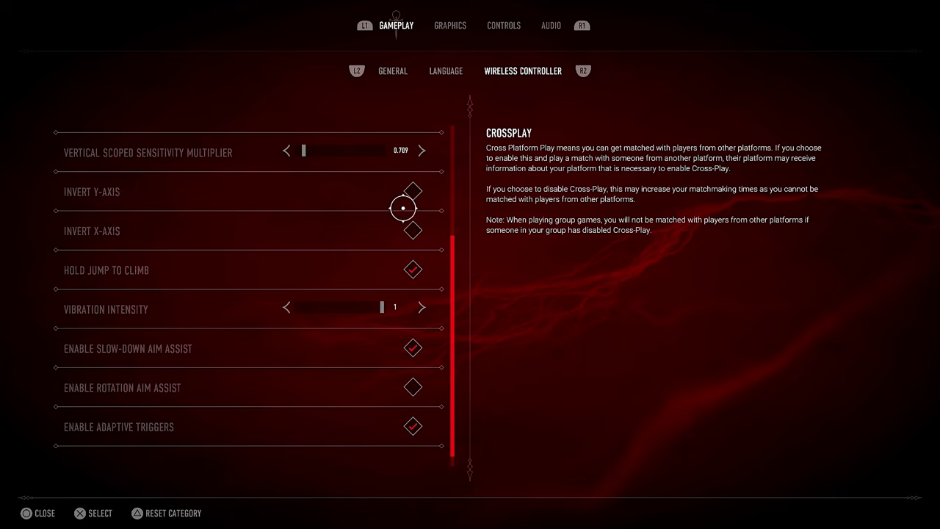
pyautogui.scroll(-1, 407, 220)
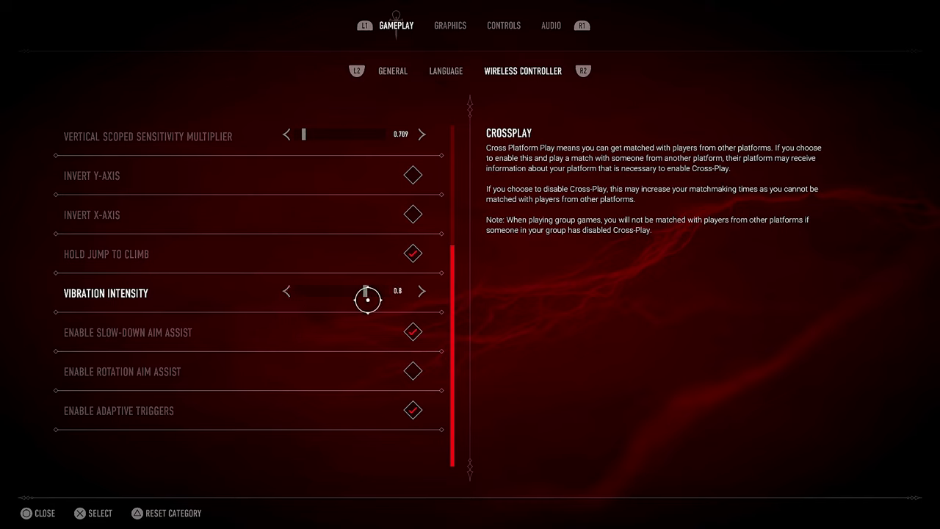
# Step: Try lowering the controller's vibration intensity to 0 and raise it back to 1
pyautogui.click(425, 292)
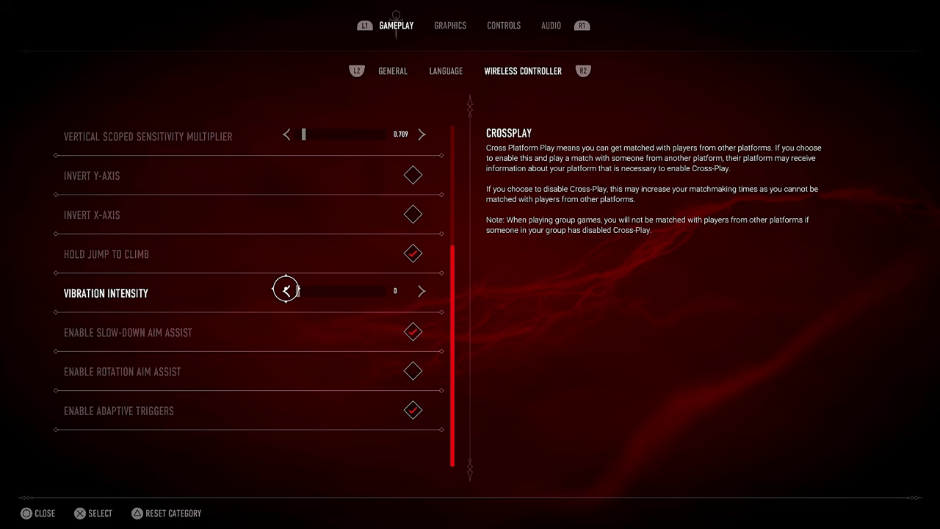
pyautogui.click(422, 291)
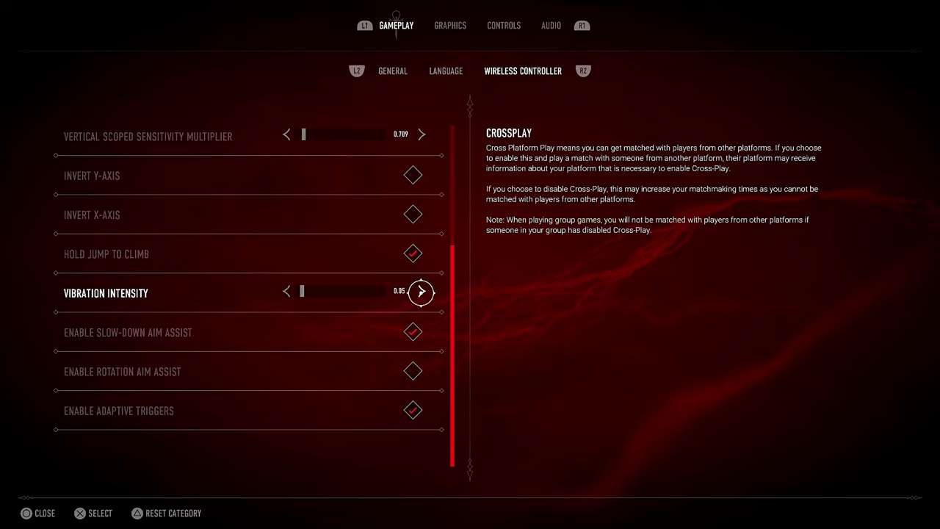
pyautogui.click(422, 291)
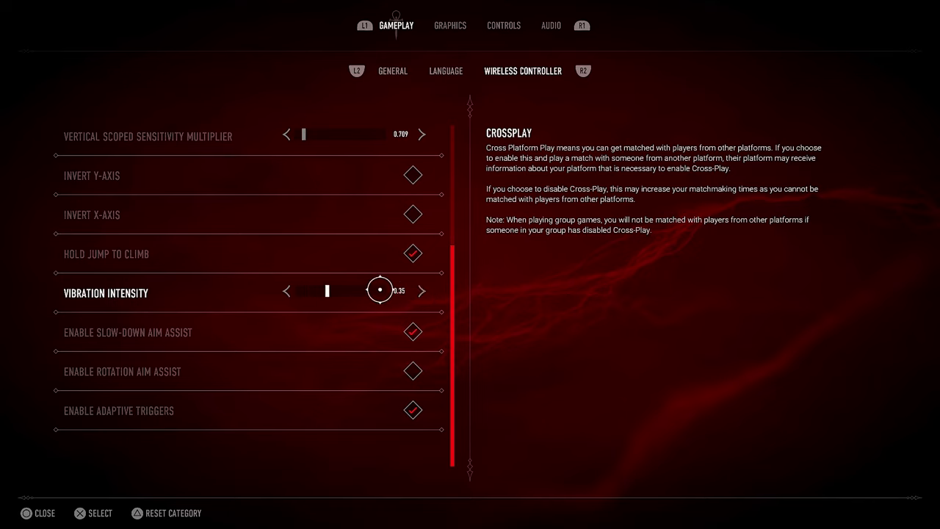
pyautogui.moveTo(379, 290); pyautogui.dragTo(384, 287)
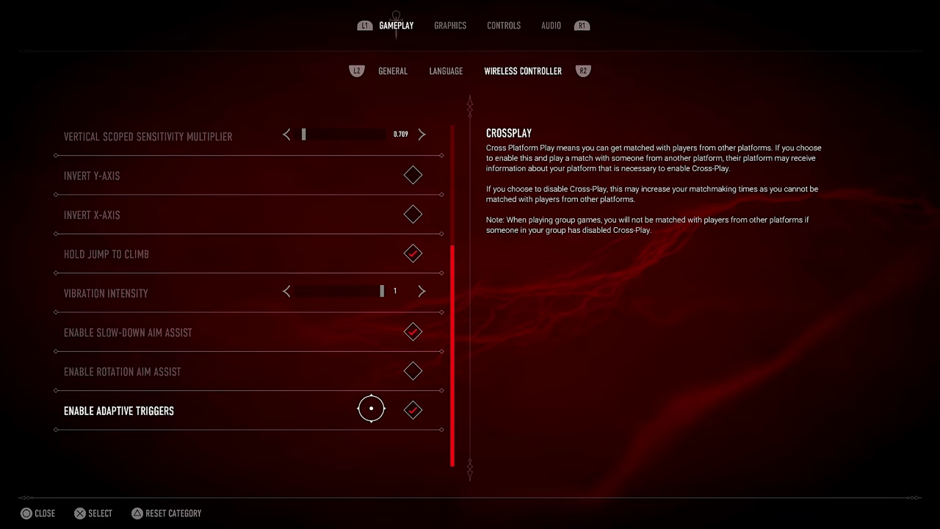
# Step: Try the Quality preset in the graphics settings, return it to Performance and test the brightness adjustment
pyautogui.press('e')
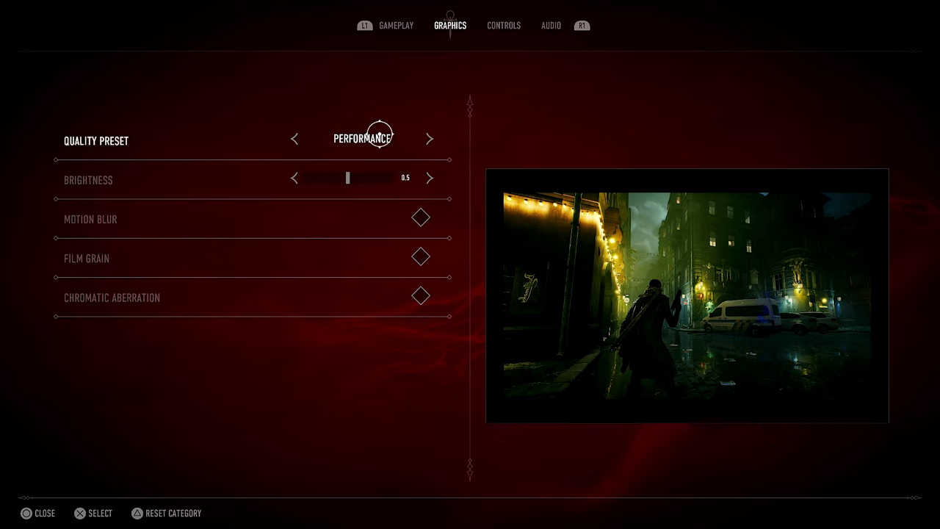
pyautogui.click(424, 136)
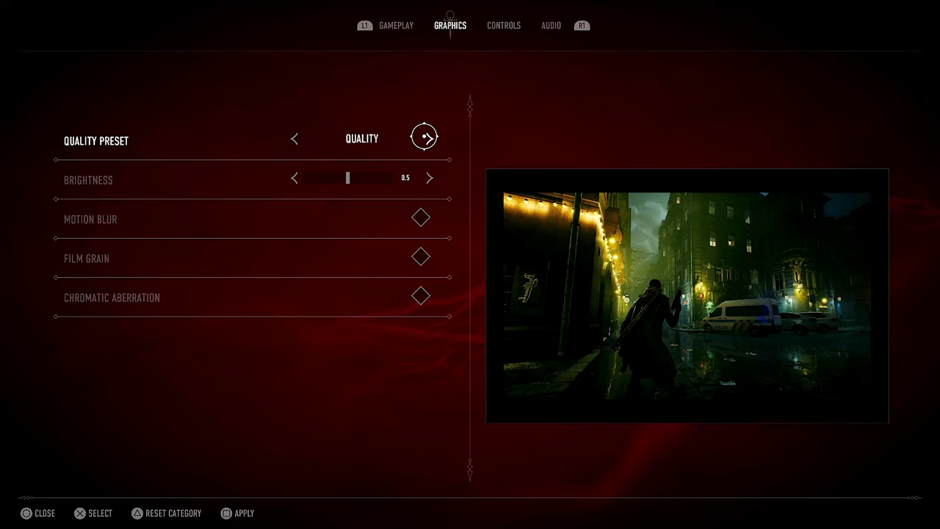
pyautogui.click(424, 136)
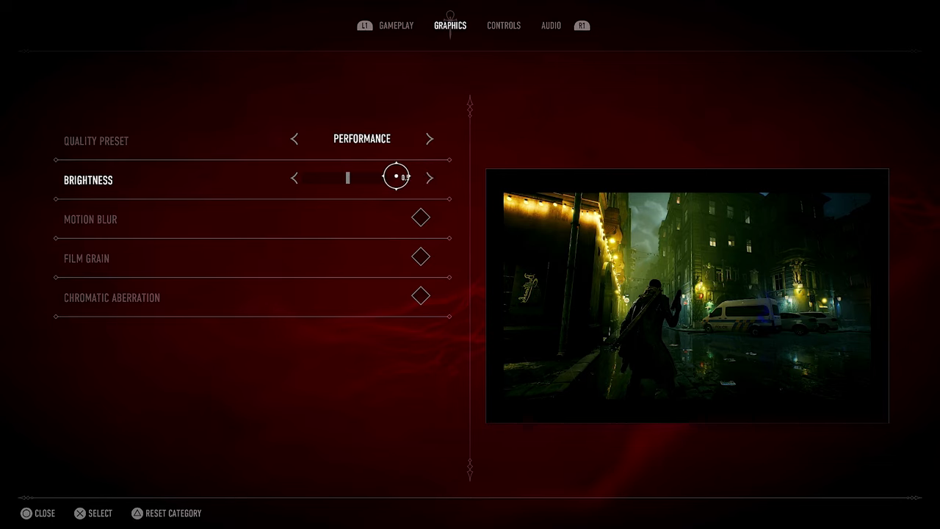
pyautogui.click(429, 177)
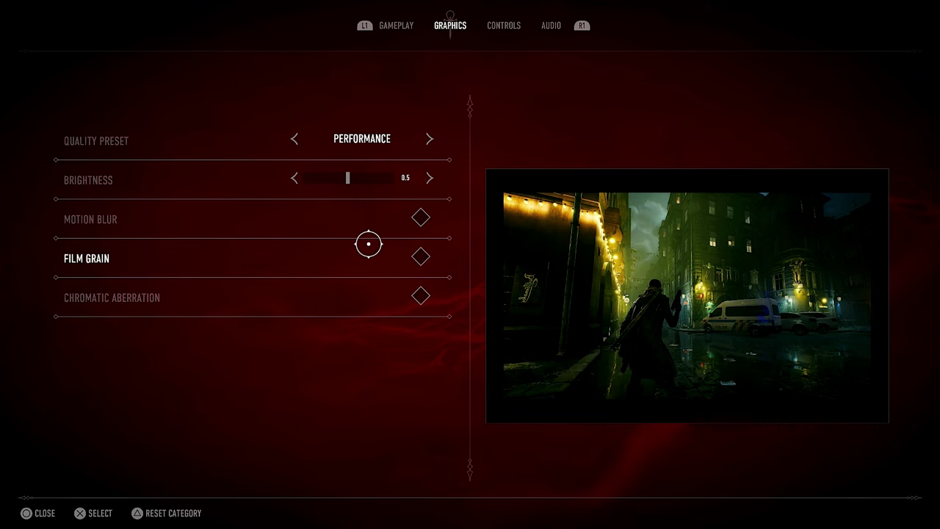
# Step: Examine the controller button layout and look through the audio volume settings
pyautogui.press('e')
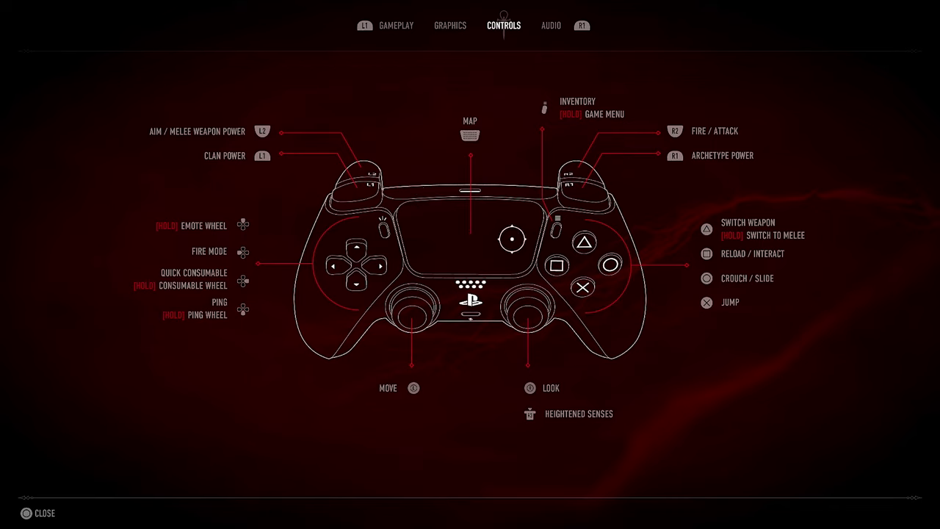
pyautogui.press('e')
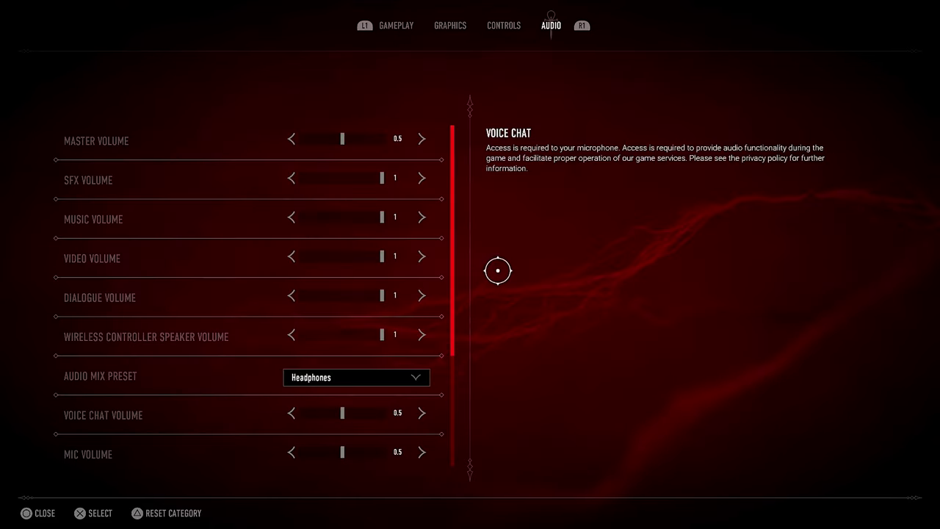
pyautogui.scroll(-4, 279, 181)
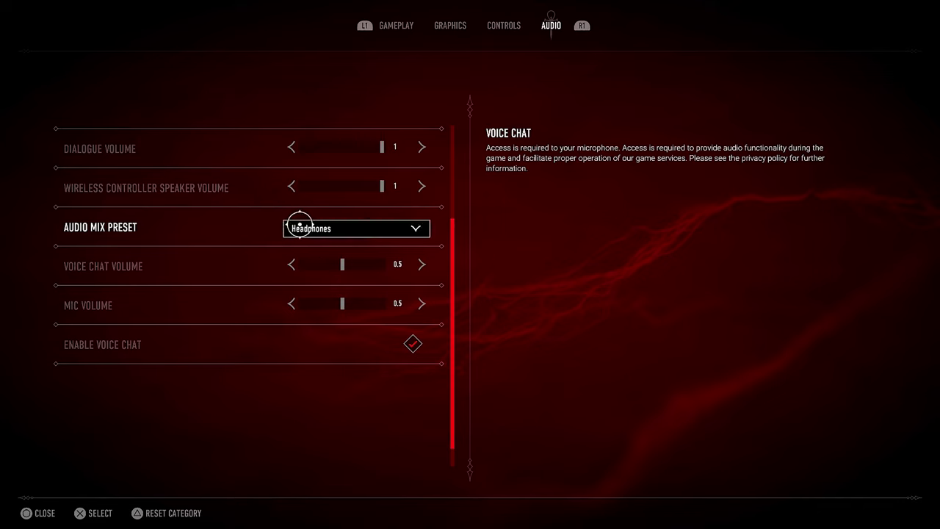
# Step: Choose Headphones as the audio mix preset and review the volume and voice chat options
pyautogui.click(300, 225)
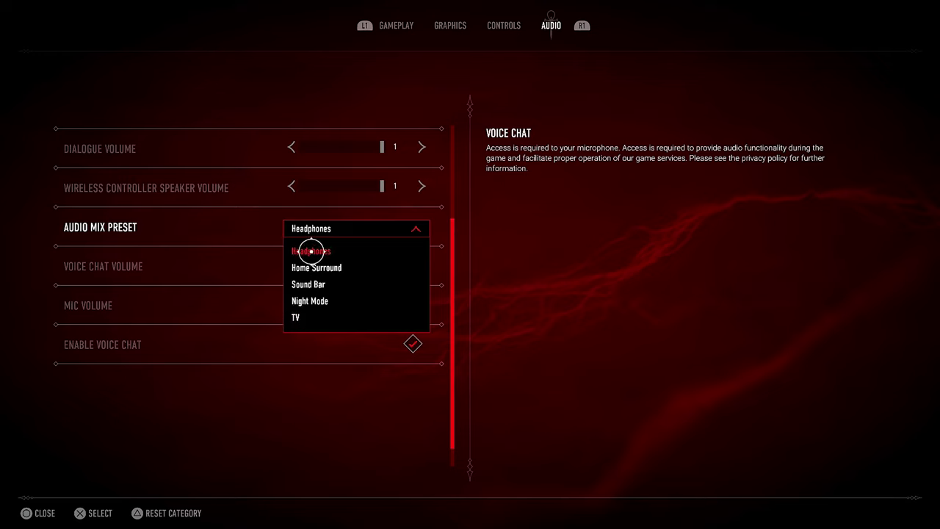
pyautogui.click(311, 251)
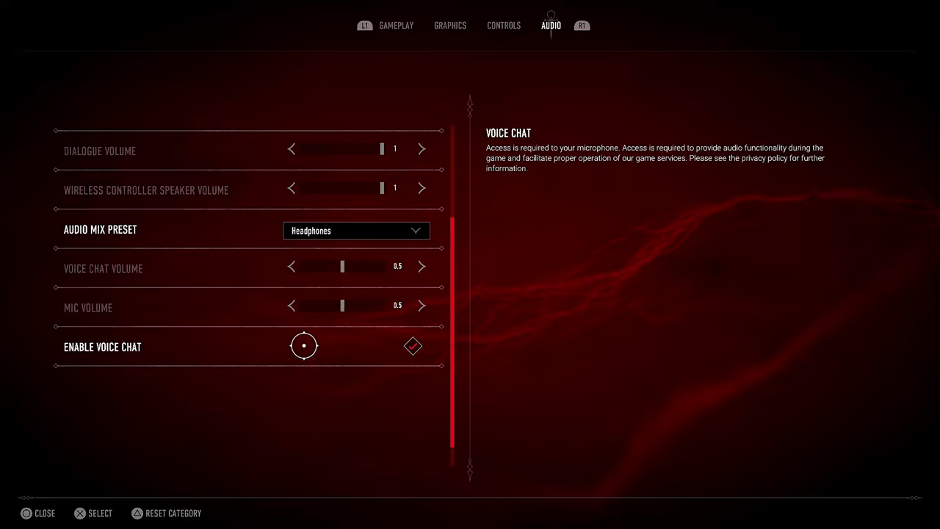
pyautogui.scroll(4, 304, 342)
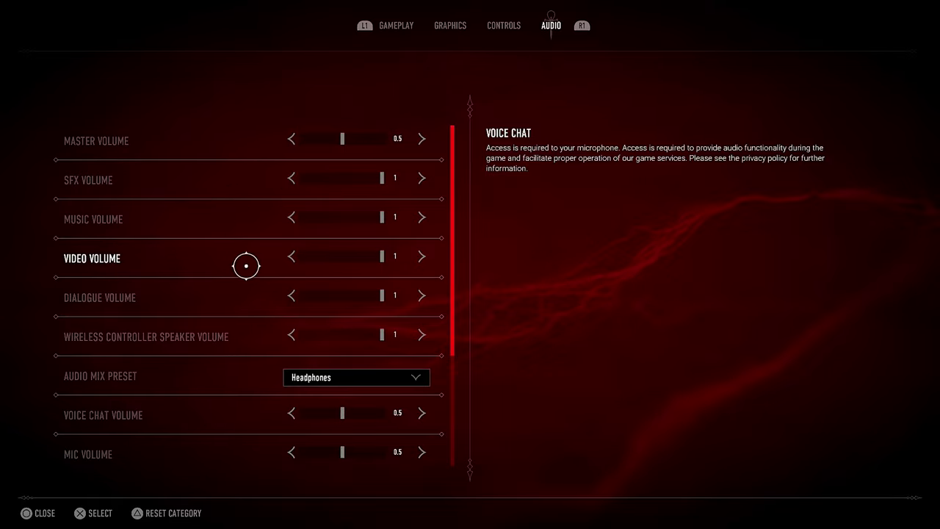
pyautogui.scroll(-3, 250, 327)
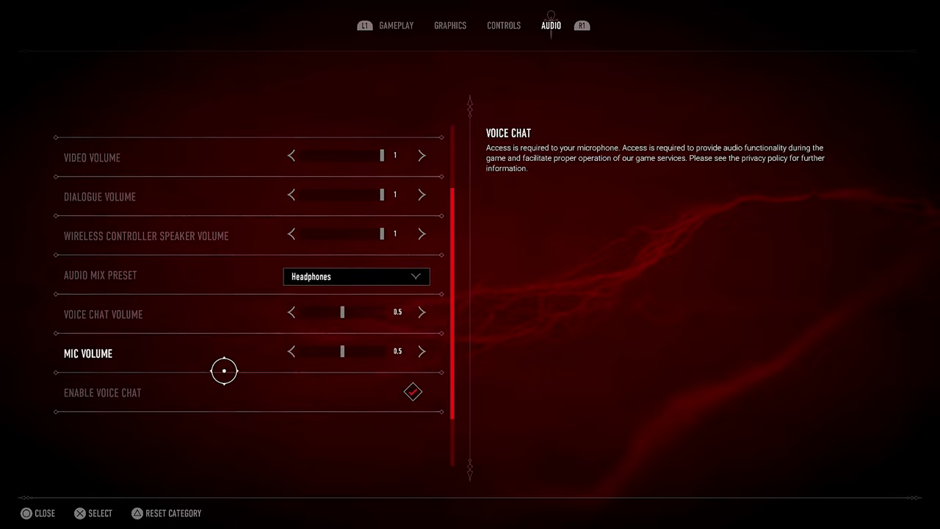